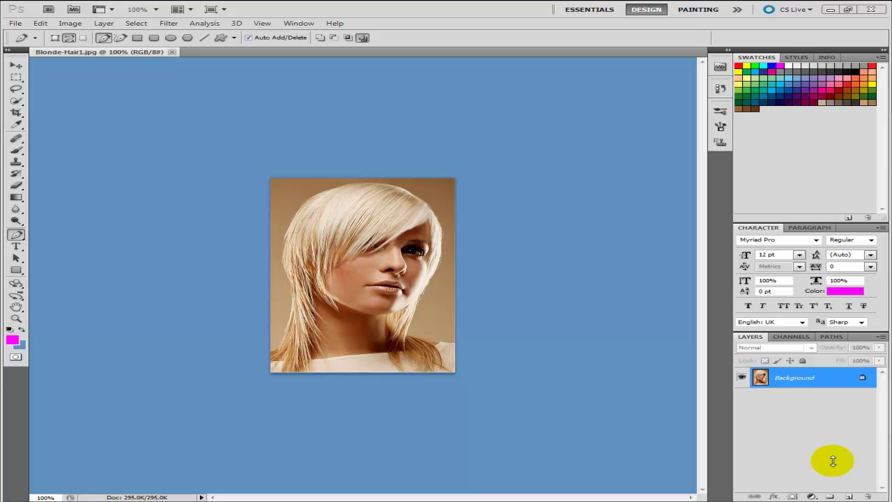
# Step: Create a new layer above the background with its blending mode set to Soft Light
pyautogui.click(103, 25)
pyautogui.moveTo(116, 35)
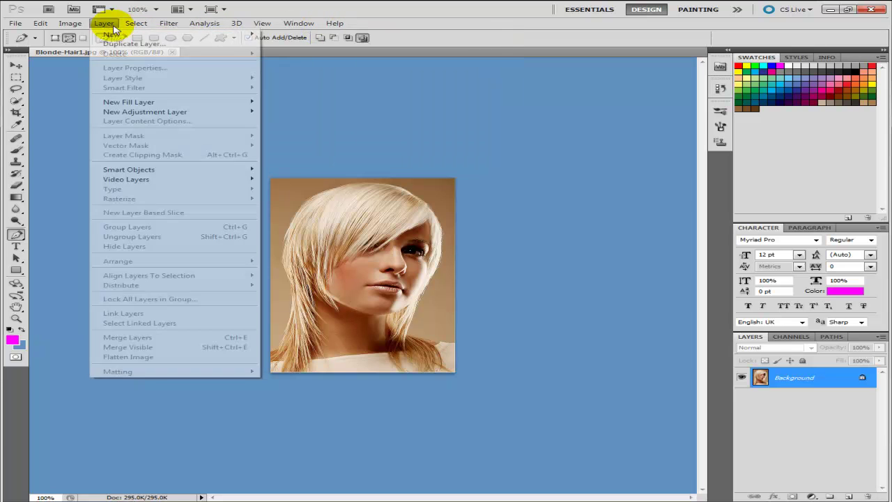
pyautogui.moveTo(211, 35)
pyautogui.click(275, 33)
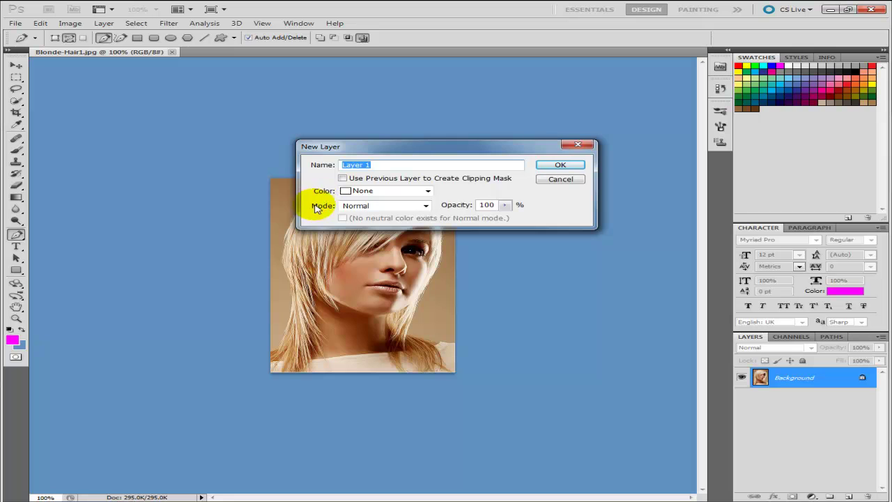
pyautogui.click(407, 205)
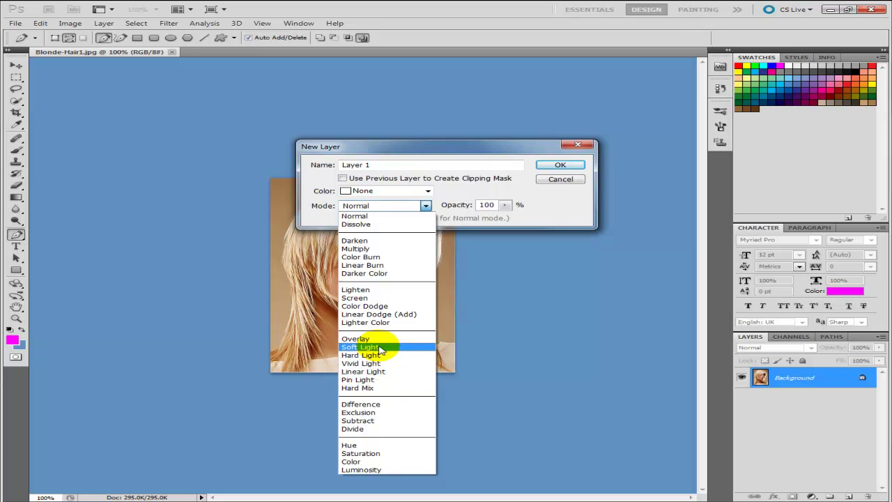
pyautogui.click(379, 350)
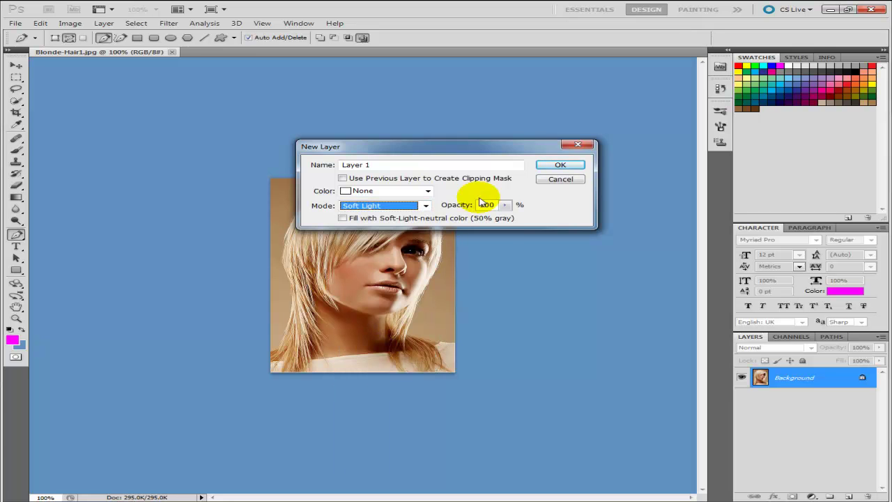
pyautogui.click(566, 166)
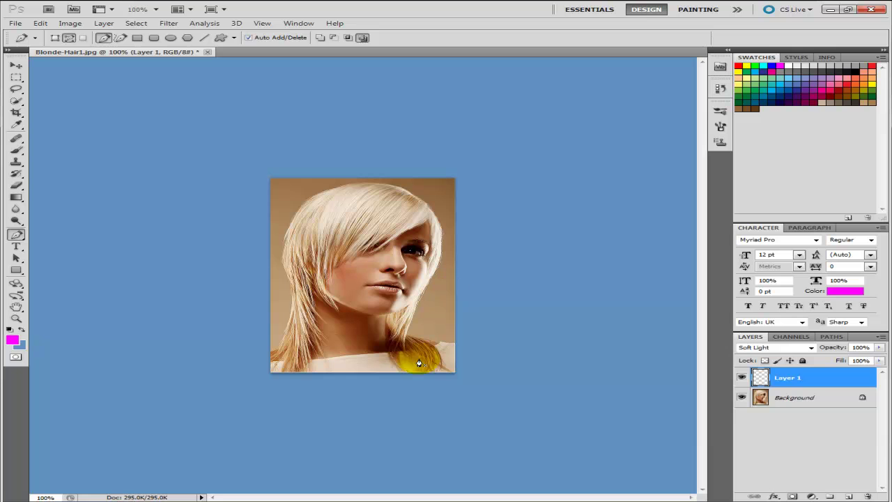
# Step: Start a Pen path at the woman's cheek and trace the fringe's lower edge across the forehead to the far temple
pyautogui.click(331, 267)
pyautogui.click(366, 247)
pyautogui.click(371, 254)
pyautogui.click(387, 245)
pyautogui.click(404, 231)
pyautogui.click(420, 227)
pyautogui.click(428, 221)
pyautogui.click(432, 230)
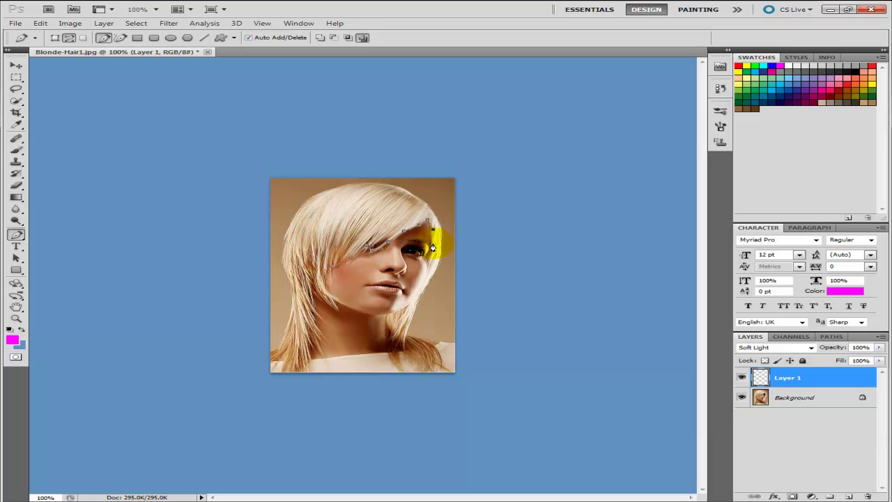
# Step: Continue the path from the temple down the far edge of the face to the jaw
pyautogui.click(433, 246)
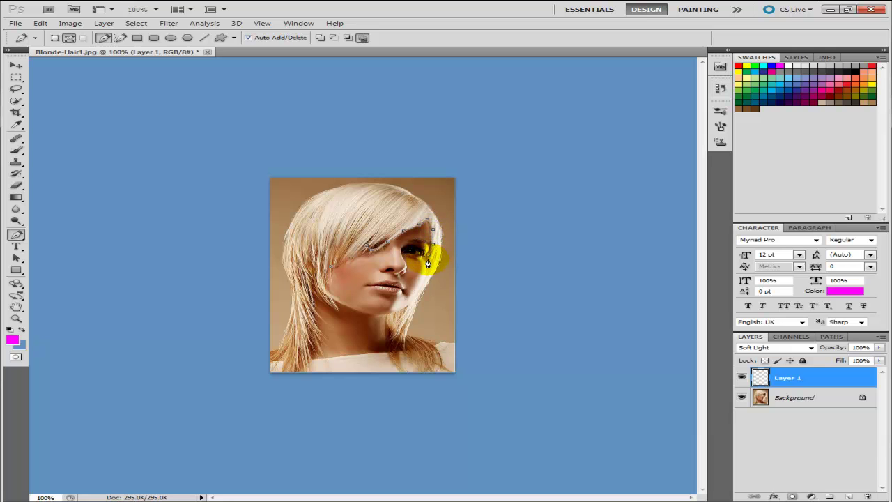
pyautogui.click(429, 263)
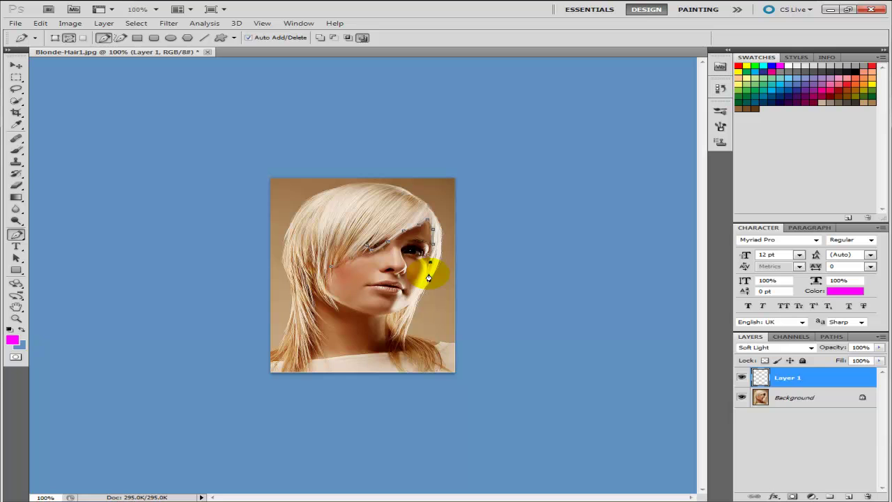
pyautogui.click(429, 276)
pyautogui.click(424, 290)
pyautogui.click(413, 300)
pyautogui.click(404, 310)
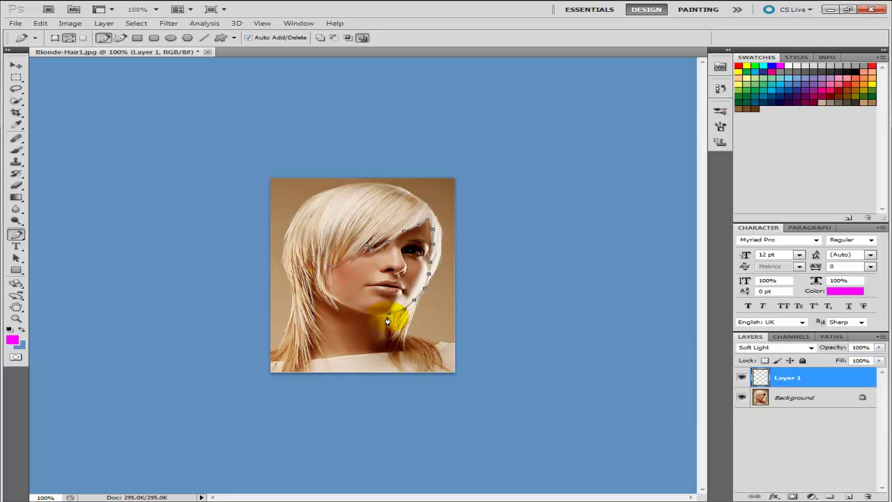
# Step: Extend the path down along the neck and around the lower hair resting on the far shoulder
pyautogui.click(386, 322)
pyautogui.click(388, 340)
pyautogui.click(383, 351)
pyautogui.click(401, 361)
pyautogui.click(441, 364)
# Step: Trace the hair's outer edge from the far shoulder up past the face and over the crown
pyautogui.moveTo(417, 305); pyautogui.dragTo(444, 268)
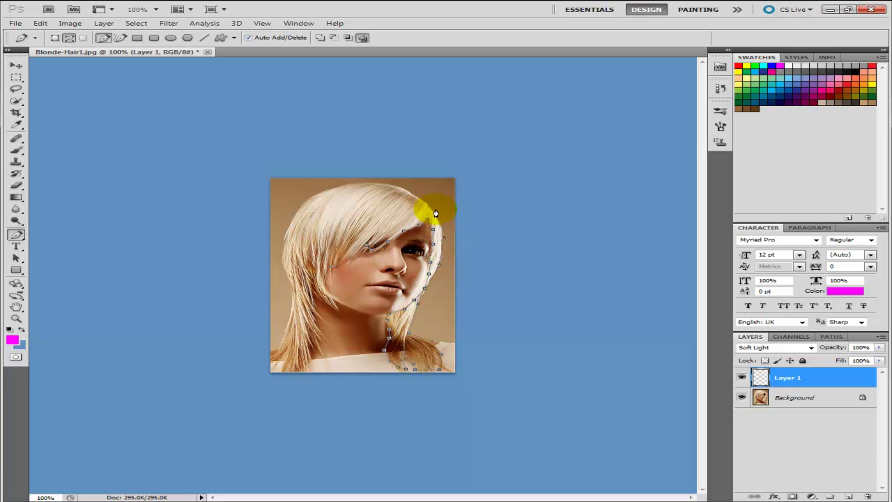
pyautogui.click(380, 184)
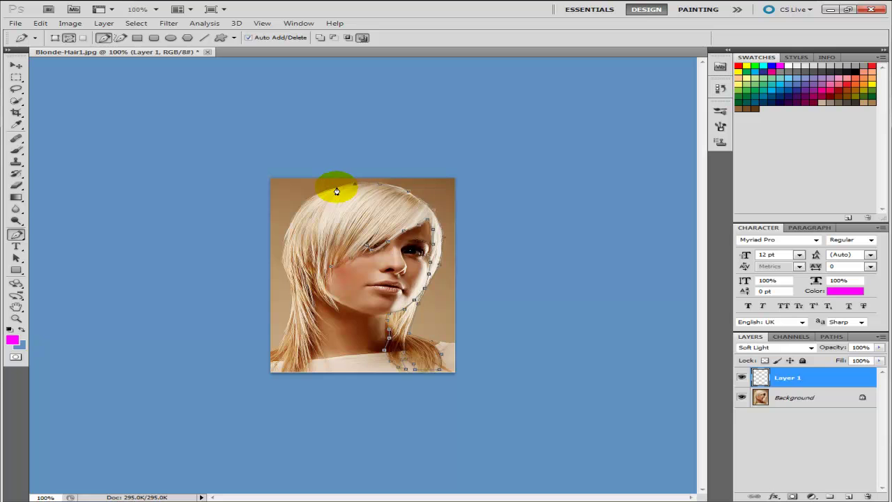
pyautogui.moveTo(335, 190); pyautogui.dragTo(319, 198)
pyautogui.click(316, 195)
pyautogui.click(300, 208)
# Step: Trace down the near side's outer hair edge, around the hair ends and up the inner strands towards the path's start at the cheek
pyautogui.moveTo(286, 241); pyautogui.dragTo(287, 316)
pyautogui.click(291, 311)
pyautogui.click(284, 330)
pyautogui.click(271, 352)
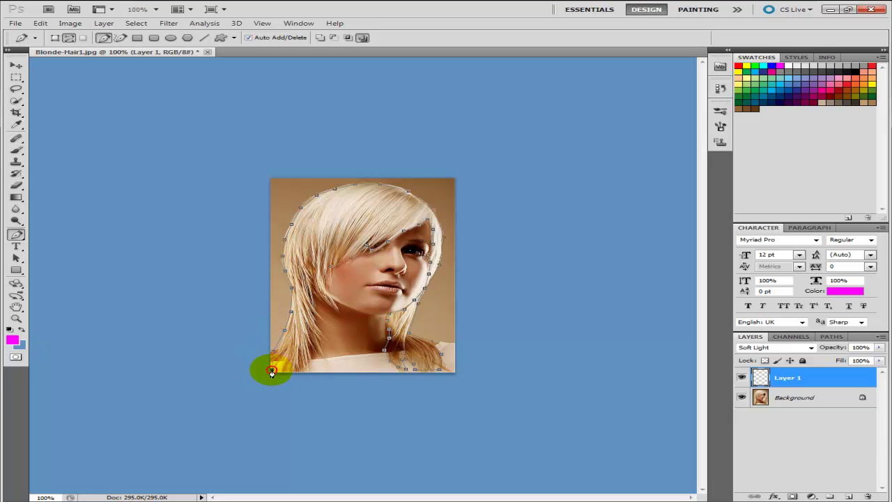
pyautogui.click(307, 371)
pyautogui.click(318, 307)
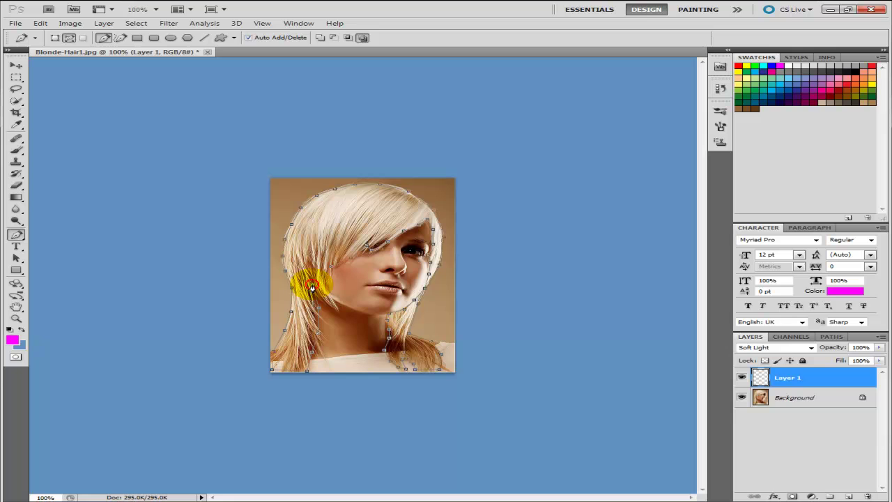
pyautogui.moveTo(311, 288); pyautogui.dragTo(327, 307)
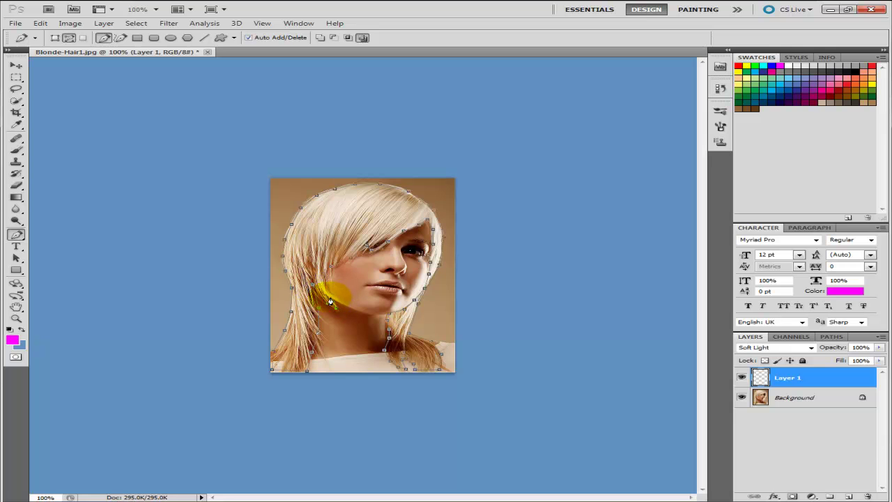
pyautogui.click(325, 286)
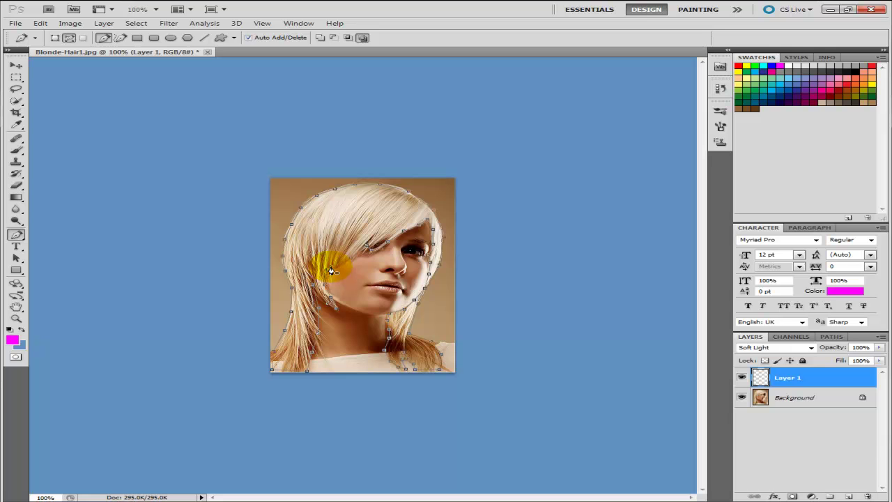
# Step: Convert the hair path into a new anti-aliased, feathered selection
pyautogui.rightClick(324, 239)
pyautogui.click(380, 287)
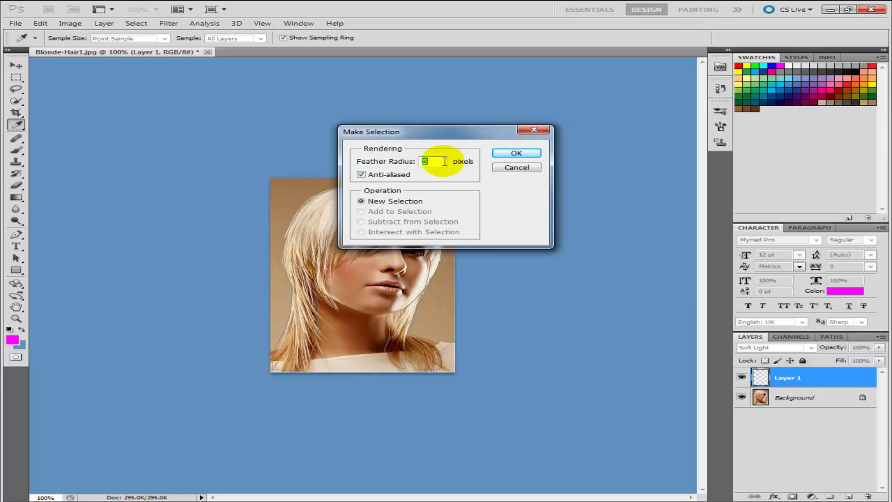
pyautogui.click(516, 153)
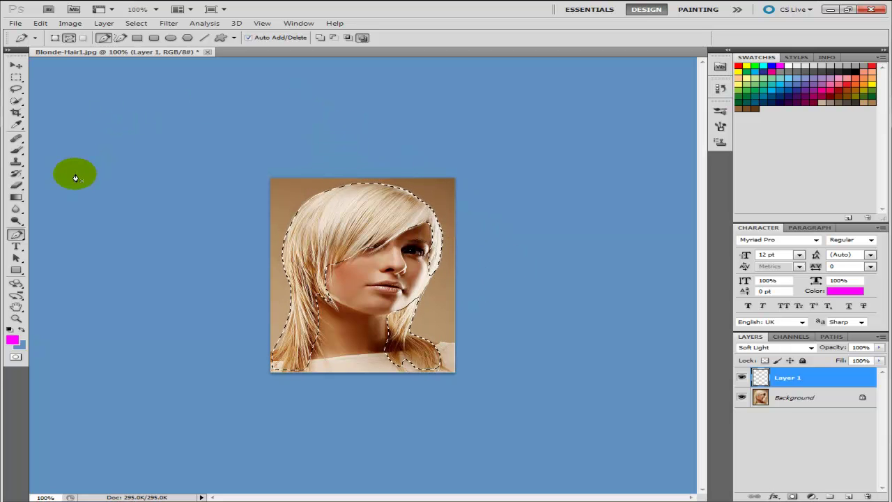
# Step: Switch to the Brush tool and set its opacity to 30%
pyautogui.click(18, 150)
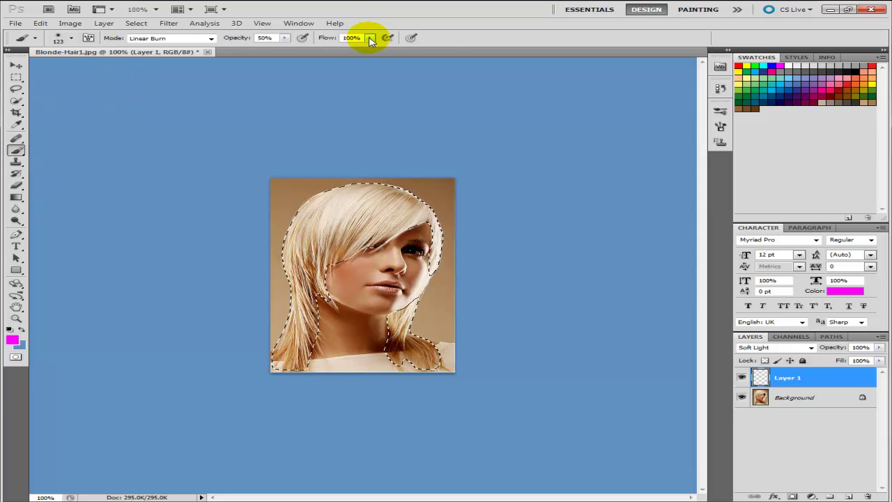
pyautogui.click(285, 38)
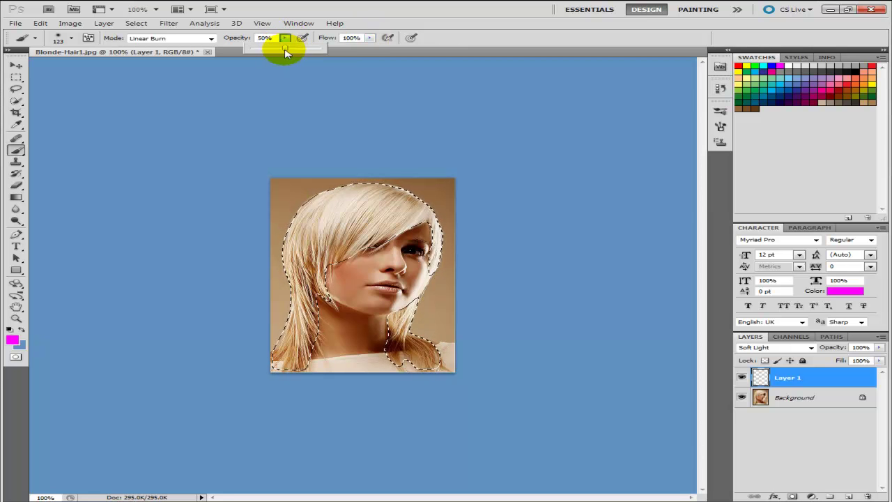
pyautogui.moveTo(289, 53); pyautogui.dragTo(273, 51)
pyautogui.click(238, 91)
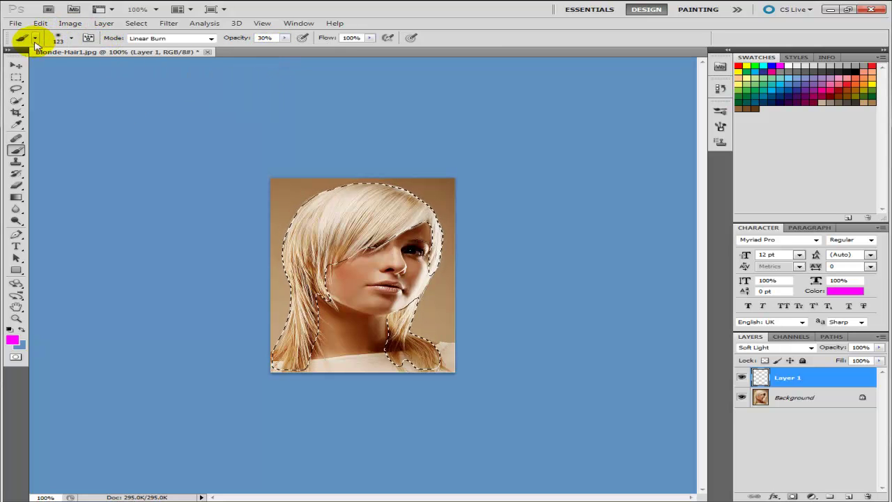
# Step: Set the brush to a soft round tip with a size of 110 px and 0% hardness
pyautogui.rightClick(113, 104)
pyautogui.click(37, 38)
pyautogui.click(59, 39)
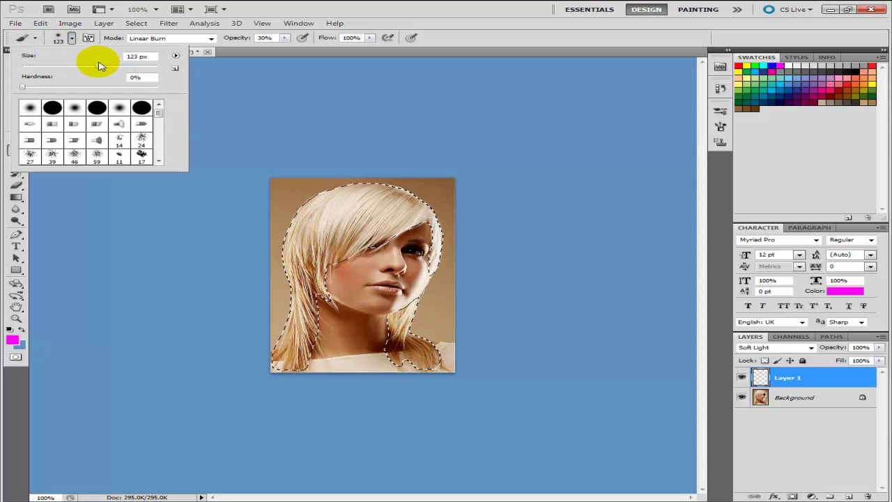
pyautogui.moveTo(99, 65); pyautogui.dragTo(93, 65)
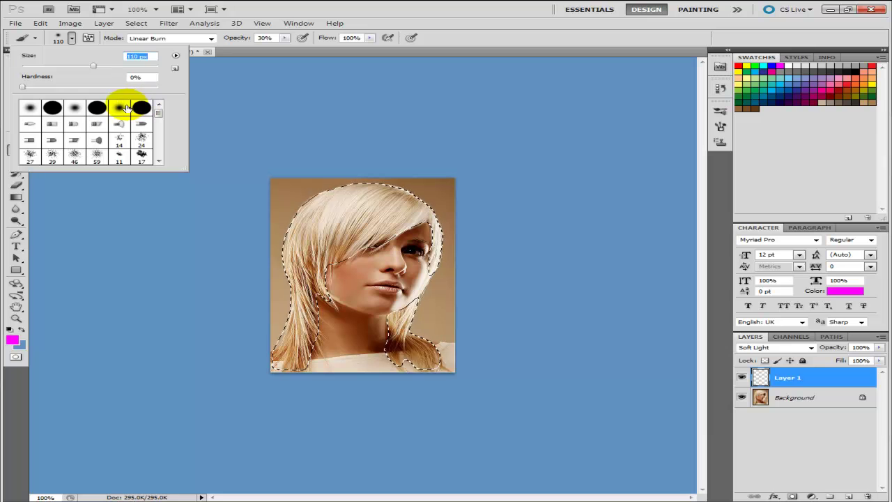
pyautogui.click(120, 110)
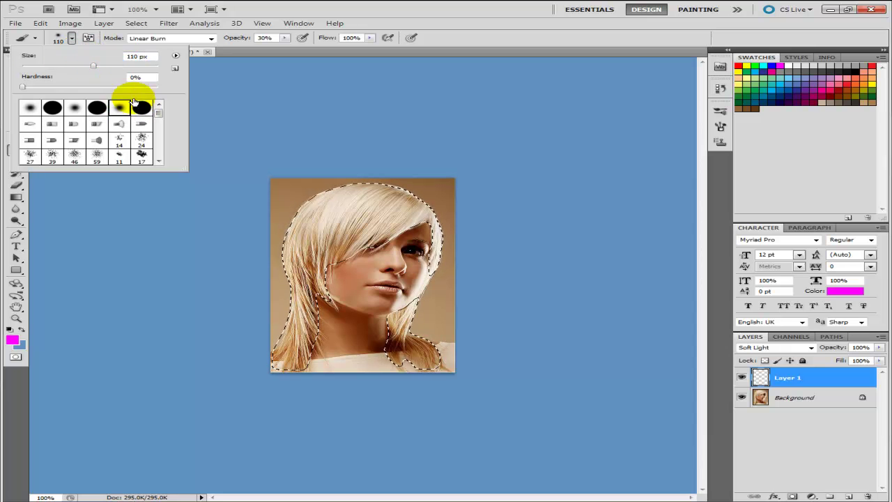
pyautogui.click(64, 106)
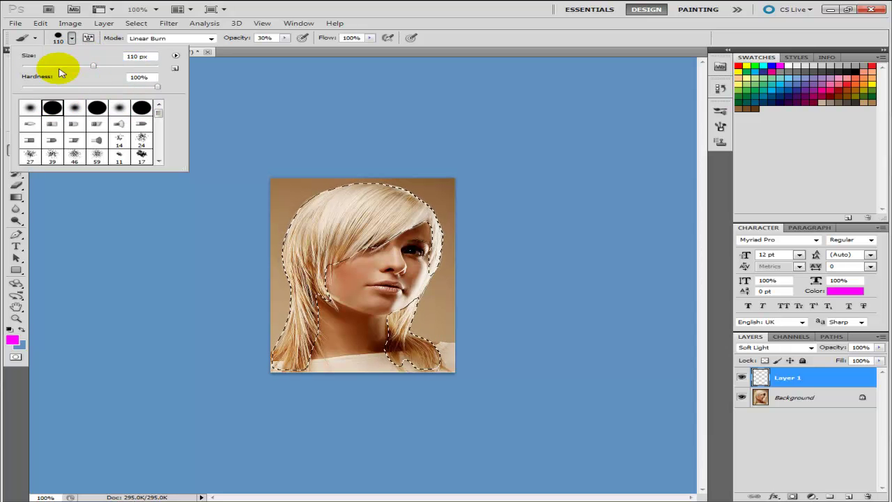
pyautogui.click(30, 108)
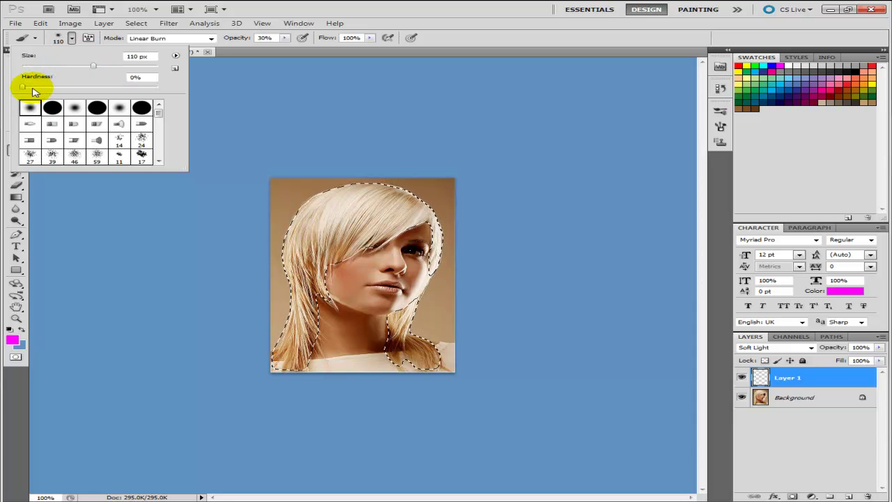
pyautogui.click(19, 87)
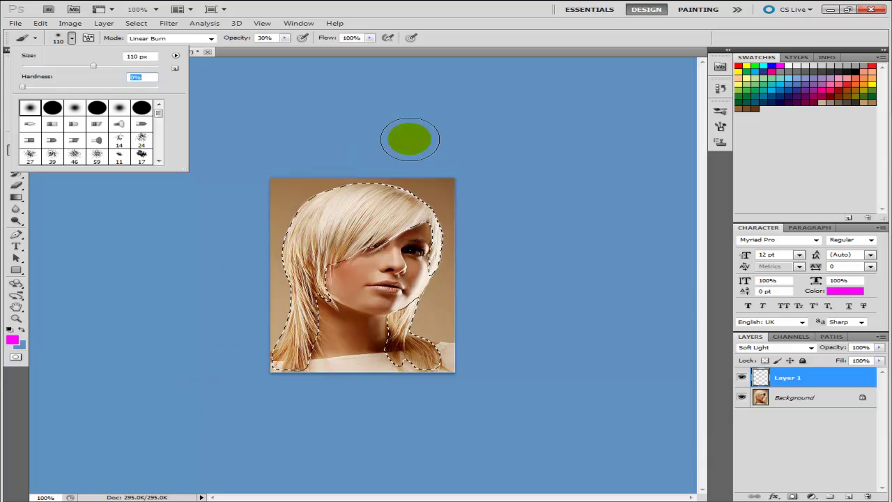
pyautogui.click(300, 90)
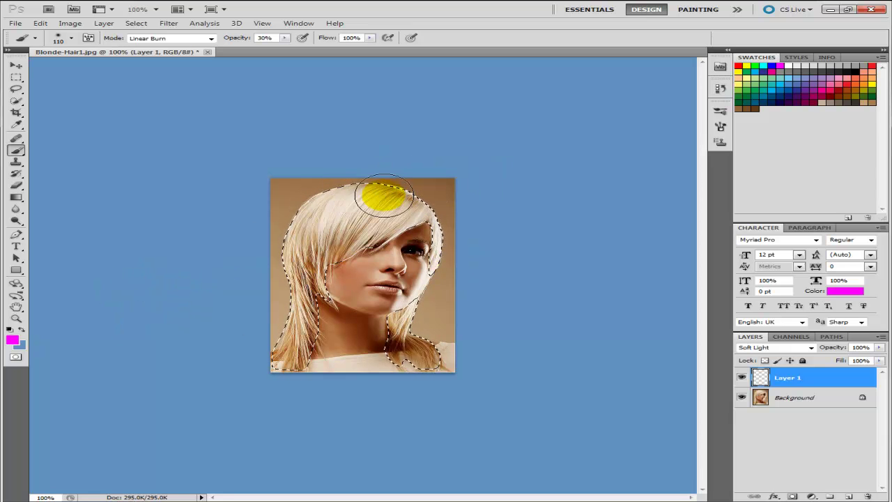
# Step: Paint magenta over all the selected hair on Layer 1, from the crown down to the ends on both shoulders
pyautogui.click(279, 174)
pyautogui.click(244, 196)
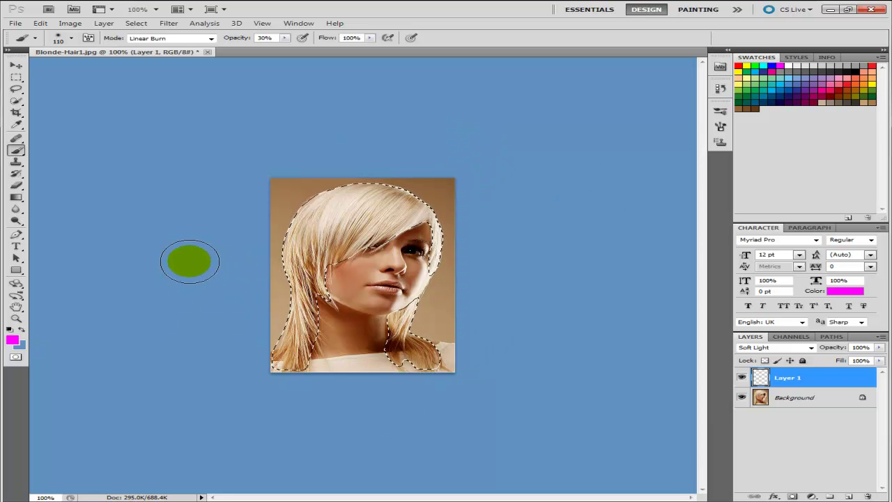
pyautogui.moveTo(174, 262); pyautogui.dragTo(788, 123)
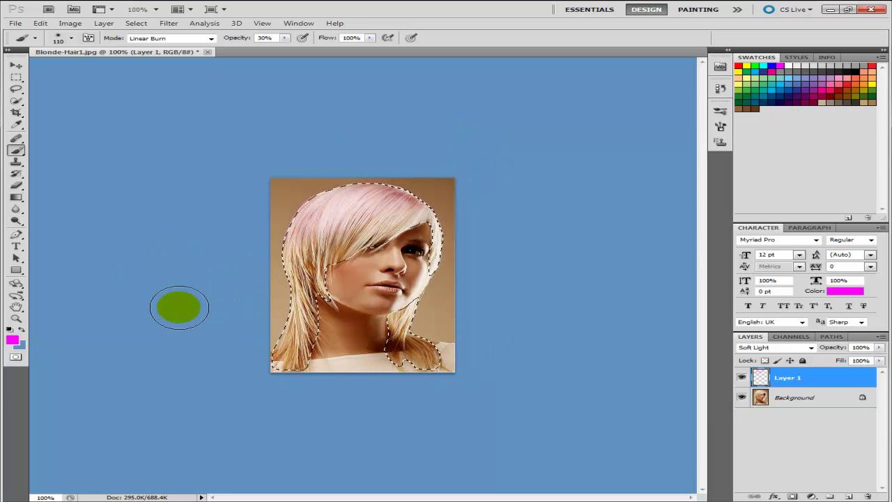
pyautogui.moveTo(179, 306); pyautogui.dragTo(780, 105)
pyautogui.moveTo(175, 348); pyautogui.dragTo(880, 139)
pyautogui.moveTo(318, 326)
pyautogui.mouseDown()
pyautogui.moveTo(2, 430)
pyautogui.moveTo(824, 254)
pyautogui.moveTo(322, 366)
pyautogui.moveTo(577, 271)
pyautogui.moveTo(262, 386)
pyautogui.moveTo(197, 397)
pyautogui.moveTo(462, 387)
pyautogui.mouseUp()
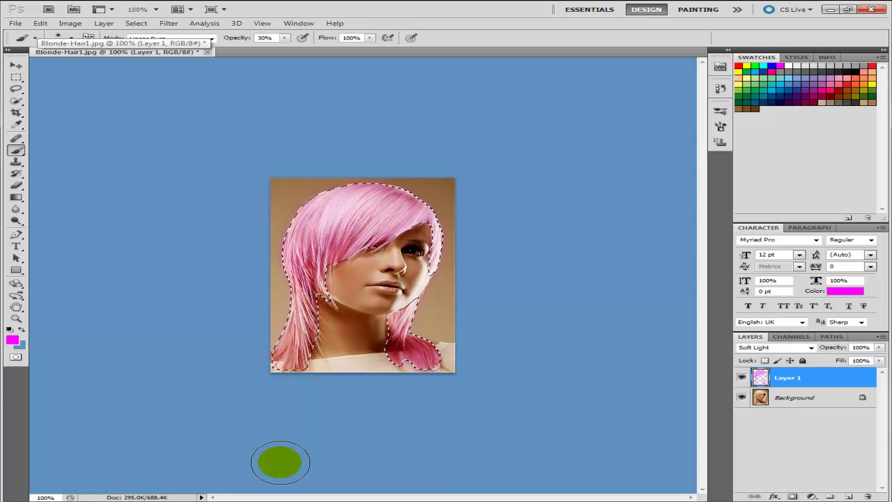
pyautogui.moveTo(370, 193); pyautogui.dragTo(373, 191)
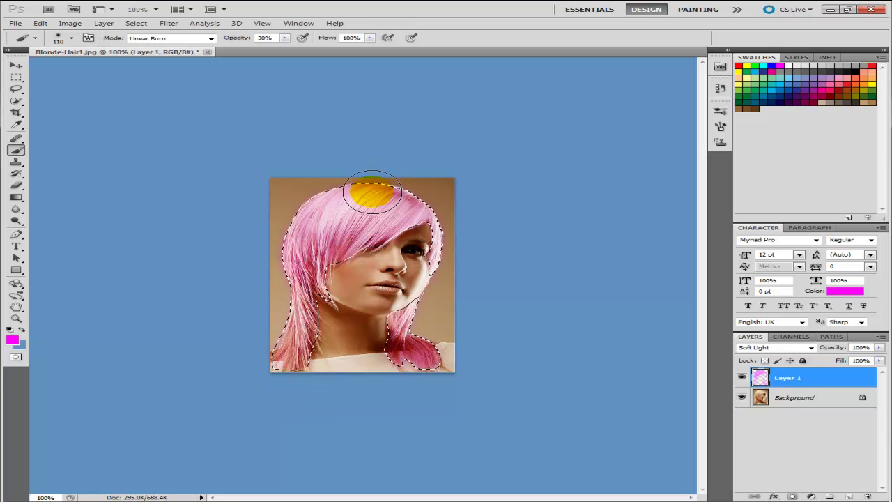